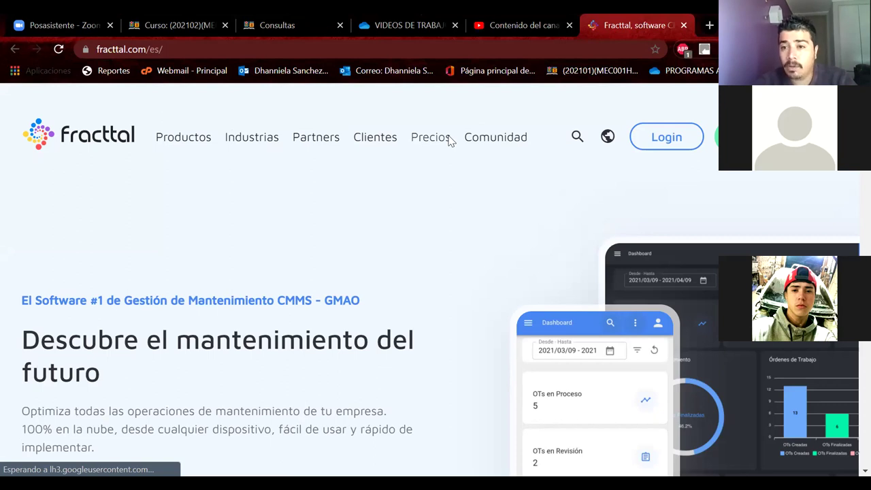
From fracttal.com's Login, choose the Asset Cloud version to open its sign-in page.
click(667, 139)
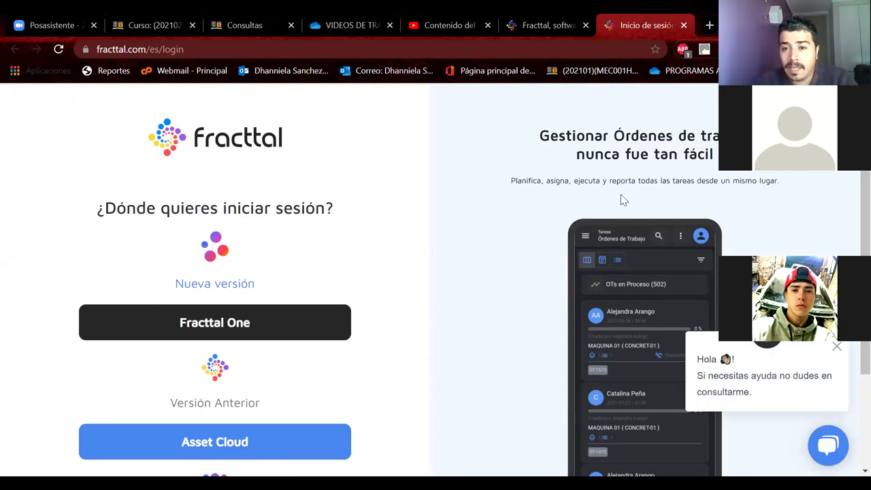
click(252, 443)
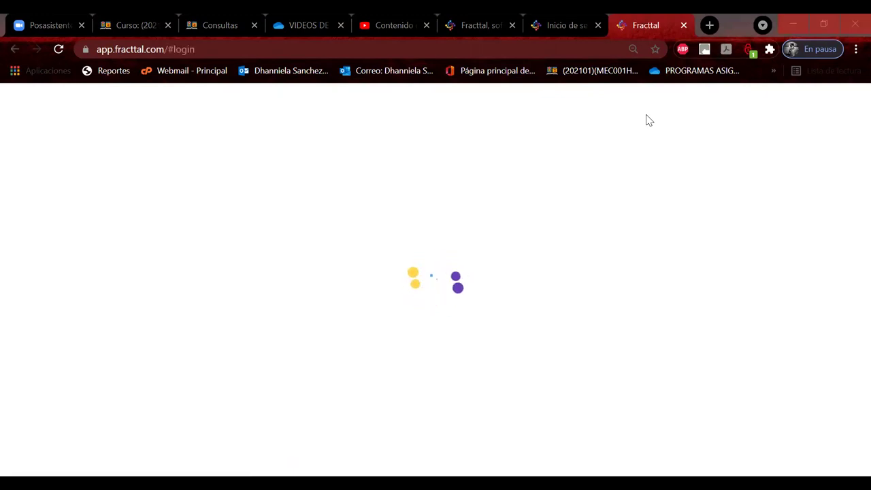
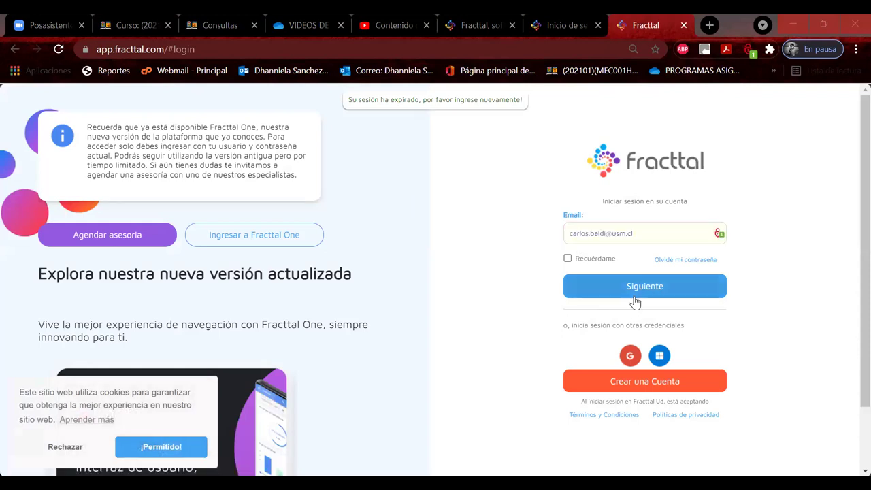
Sign in to Fracttal with the account e-mail and password.
click(634, 286)
text(••••••)
click(631, 297)
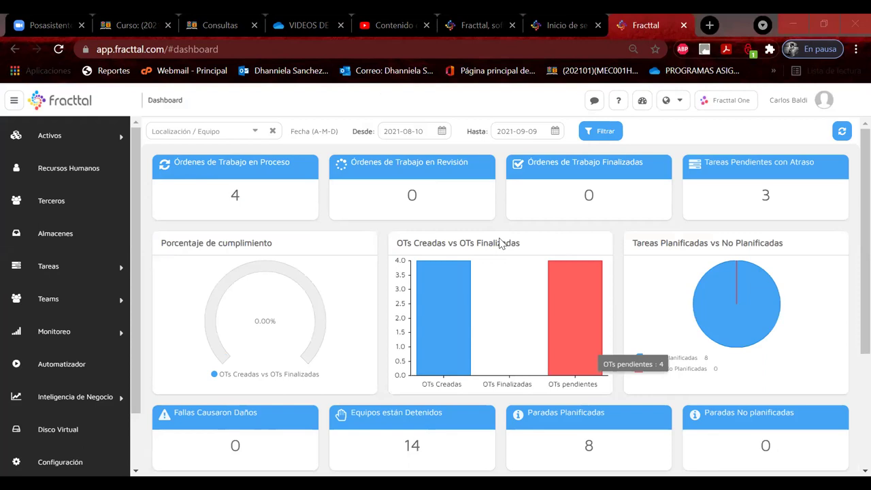
Under Activos > Ubicaciones, open DEPARTAMENTO DE MECÁNICA USM SEDE VIÑA DEL MAR's child locations.
click(78, 168)
click(61, 139)
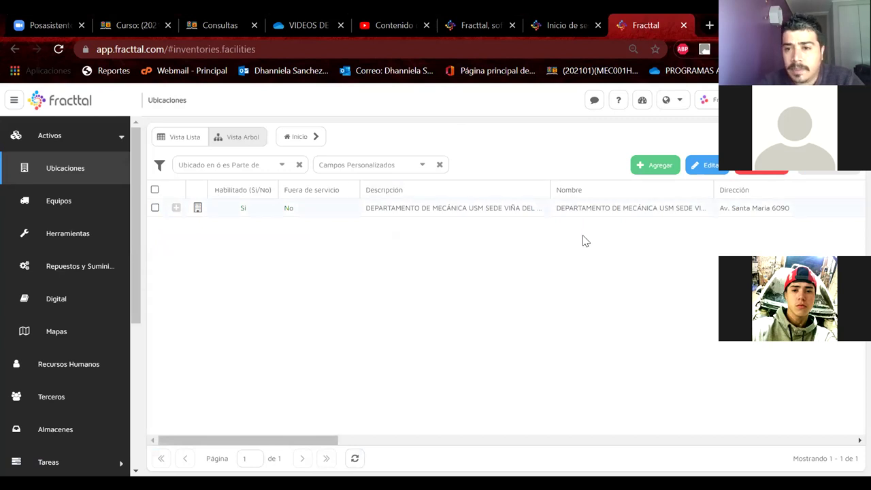
double_click(616, 208)
Add and save a new location named 'T.U. MECANICA AUTOMOTRIZ'.
click(648, 169)
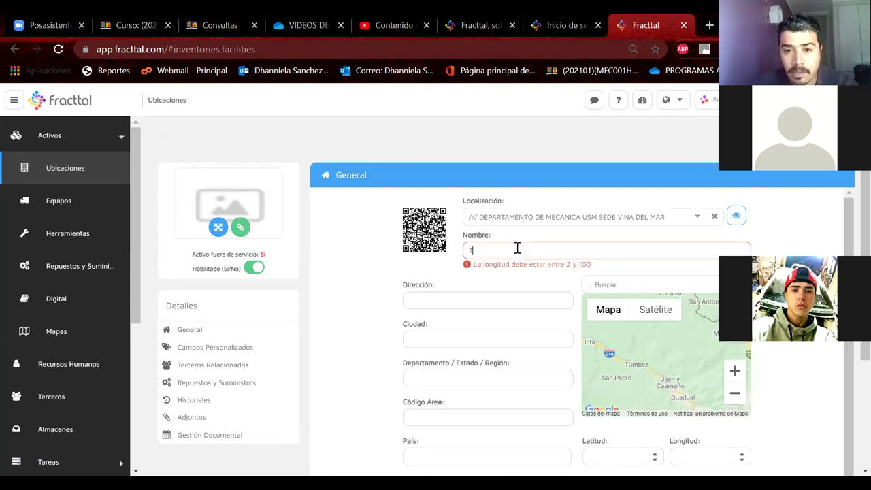
text(ecnic)
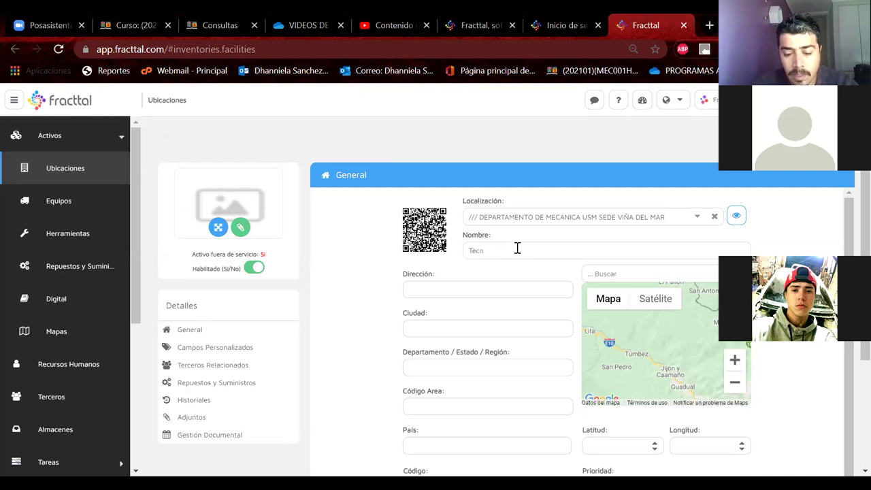
key(BackSpace)
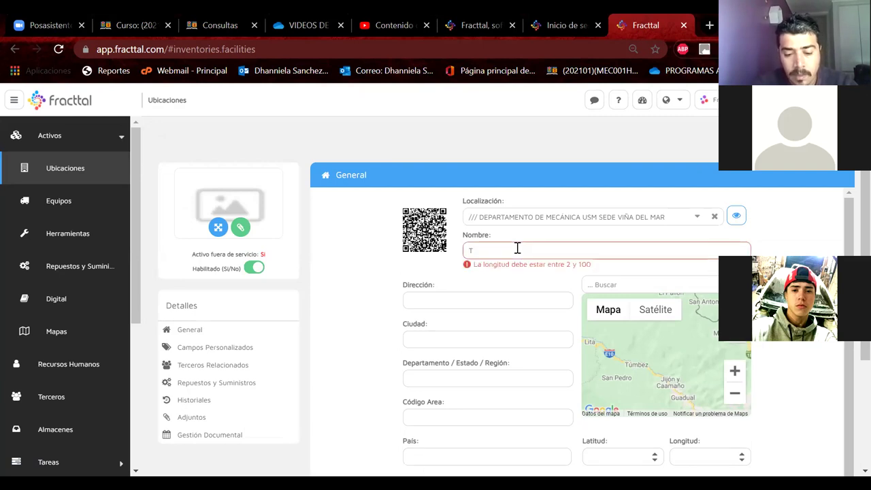
text(.)
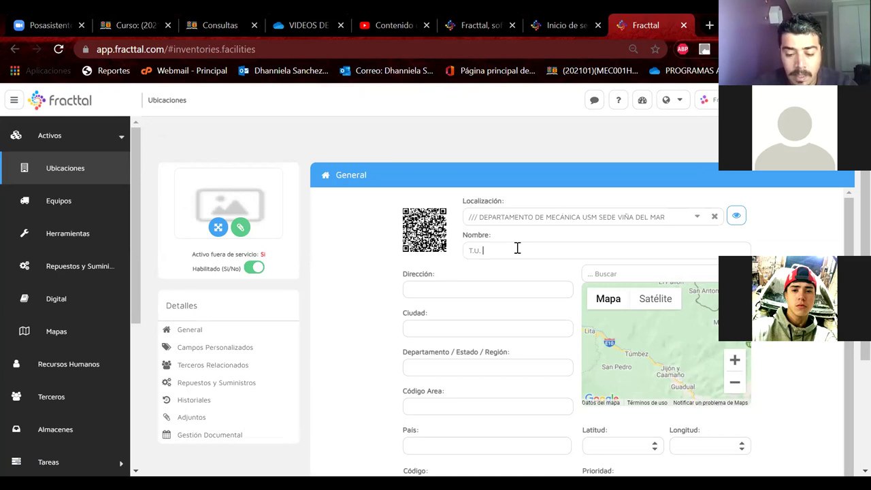
text(T. MECANICA AUTOMOTRIZ)
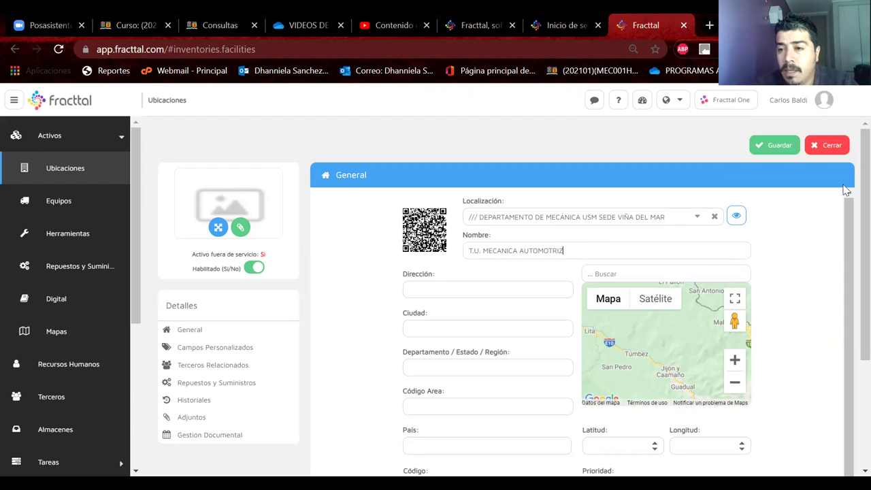
click(781, 150)
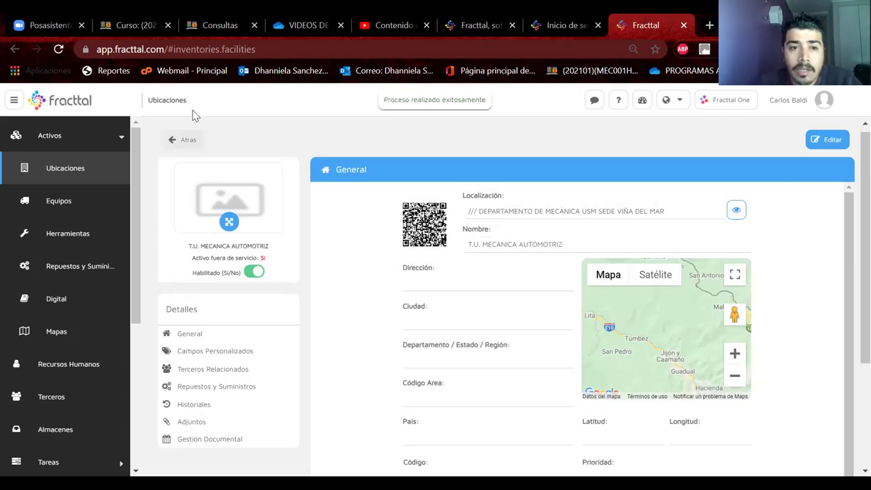
Reload the locations list, select T.U. MECANICA AUTOMOTRIZ, then expand INGENIERÍA MANTENIMIENTO INDUSTRIAL VESPERTINO.
click(187, 141)
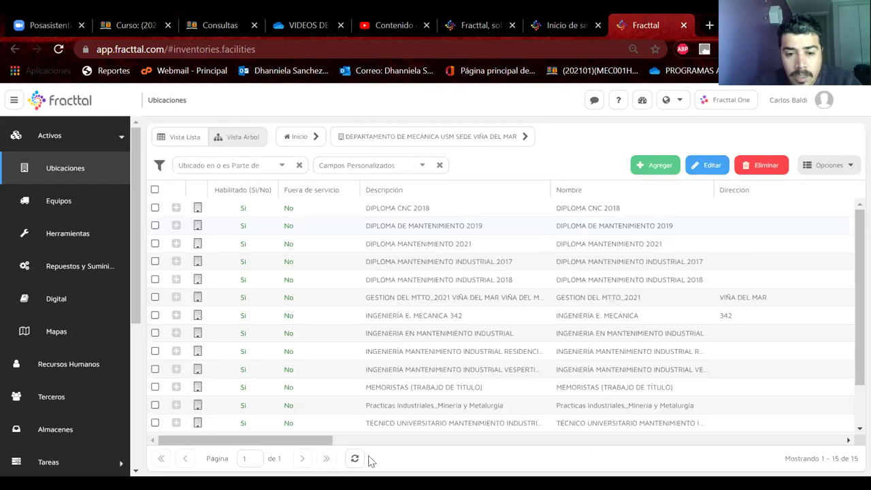
click(355, 459)
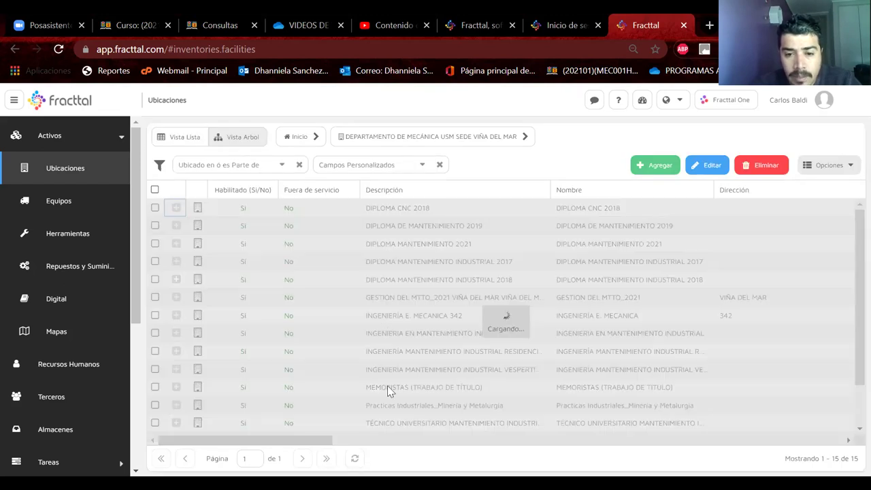
scroll(388, 390, down, 2)
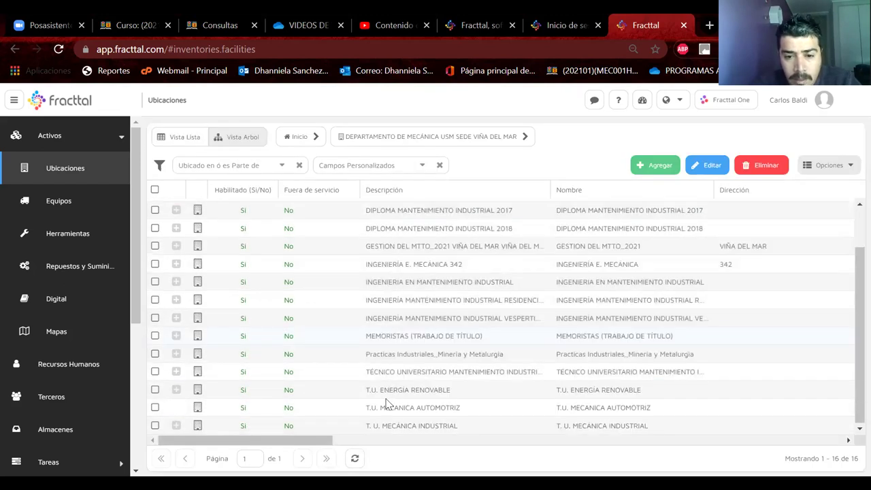
click(422, 407)
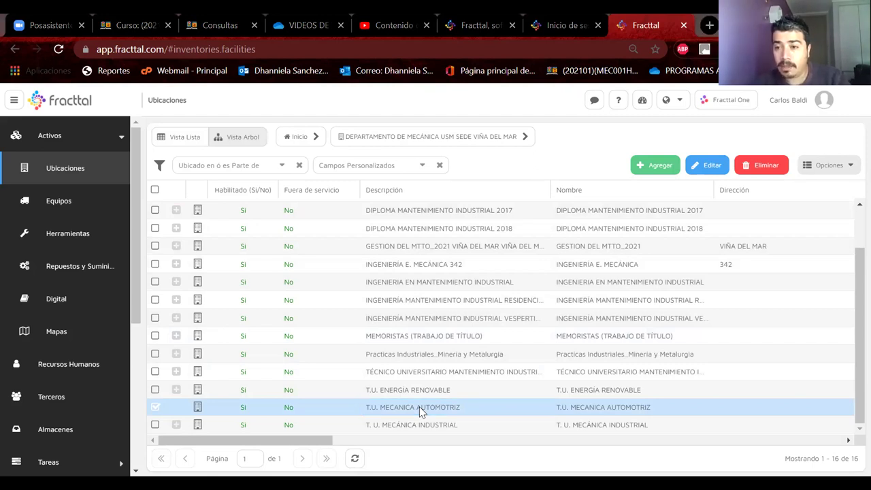
click(416, 409)
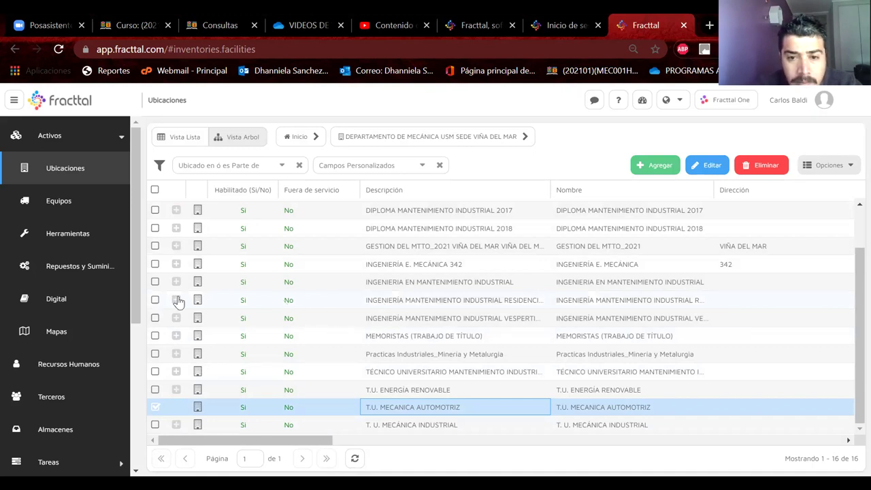
click(177, 319)
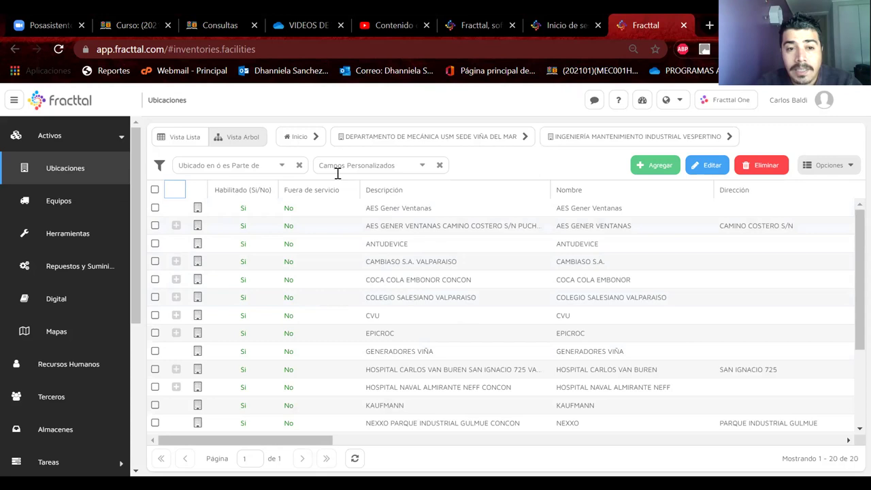
Browse AES GENER VENTANAS and COLEGIO SALESIANO VALPARAISO, then return to the department level.
click(175, 227)
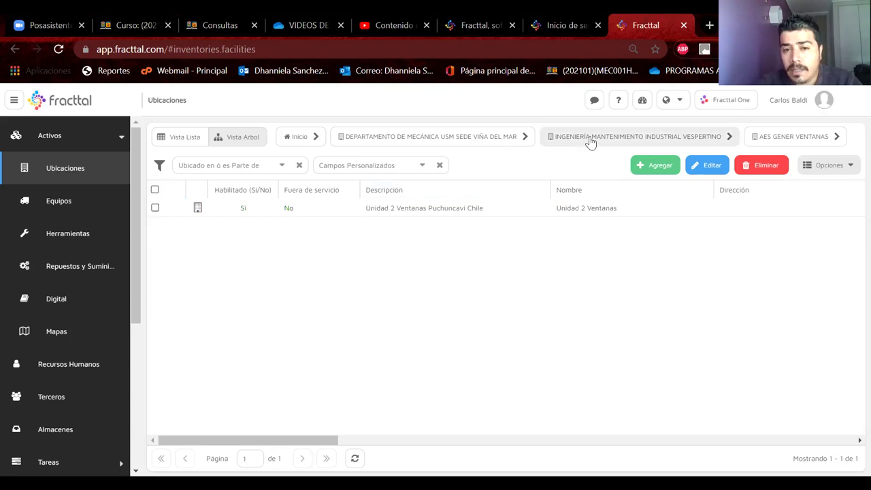
click(589, 139)
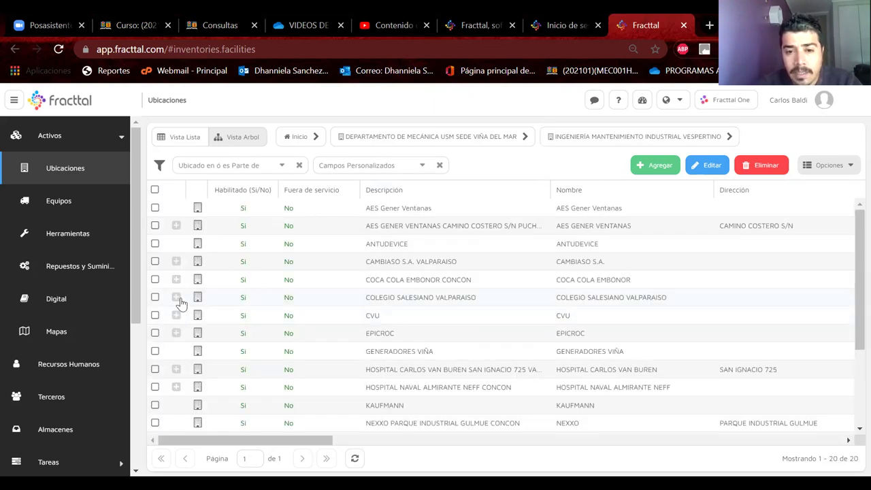
click(175, 298)
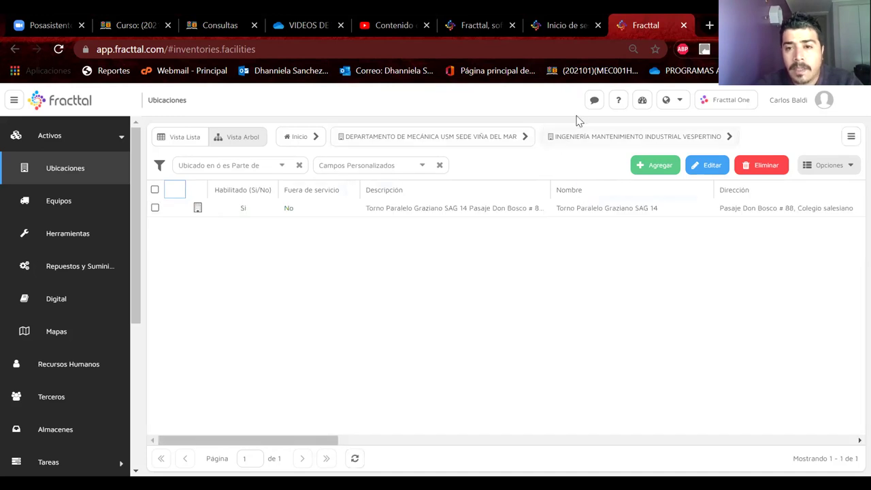
click(480, 139)
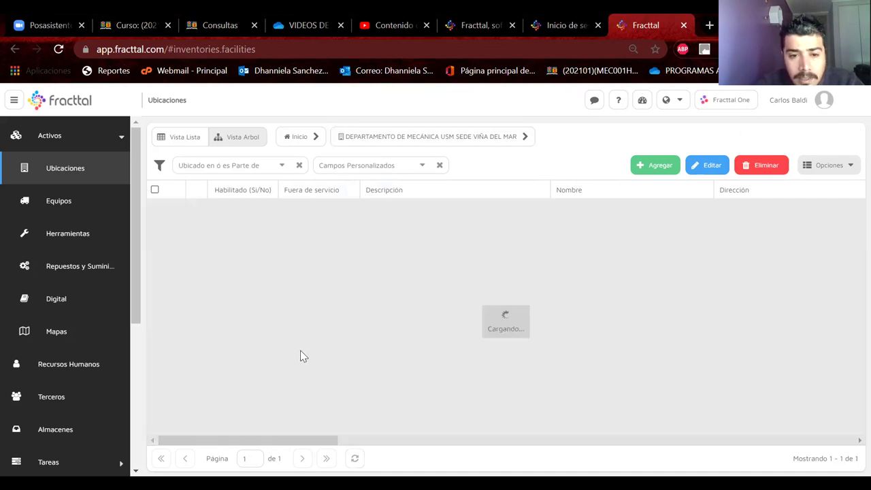
scroll(373, 360, down, 2)
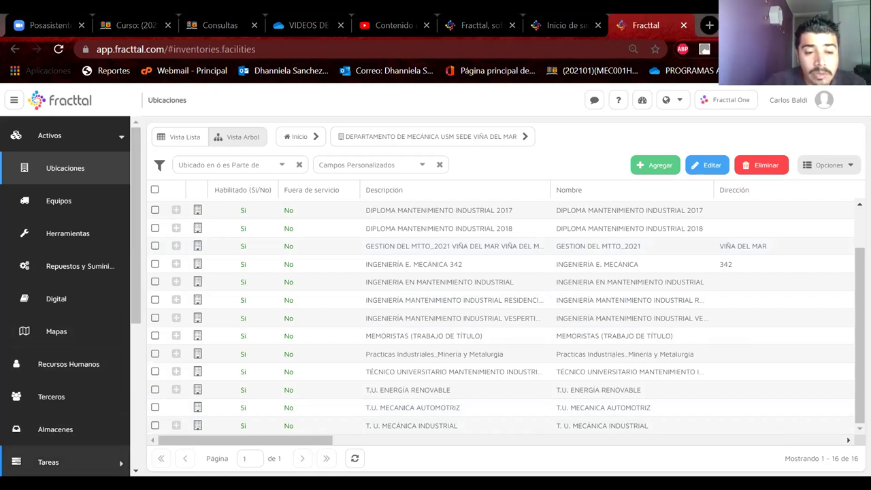
Open Tareas > Plan de Tareas and select the ajuste de motor Komatsu 930E-4 plan.
scroll(59, 323, down, 3)
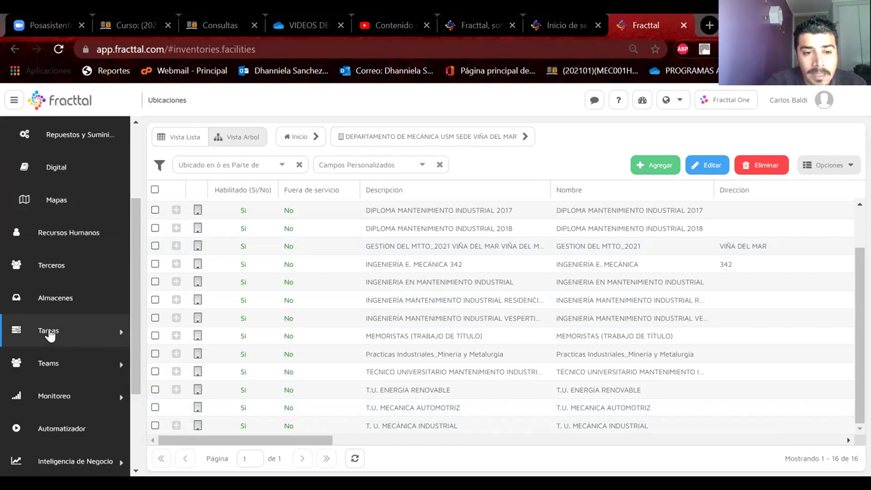
click(49, 332)
click(78, 364)
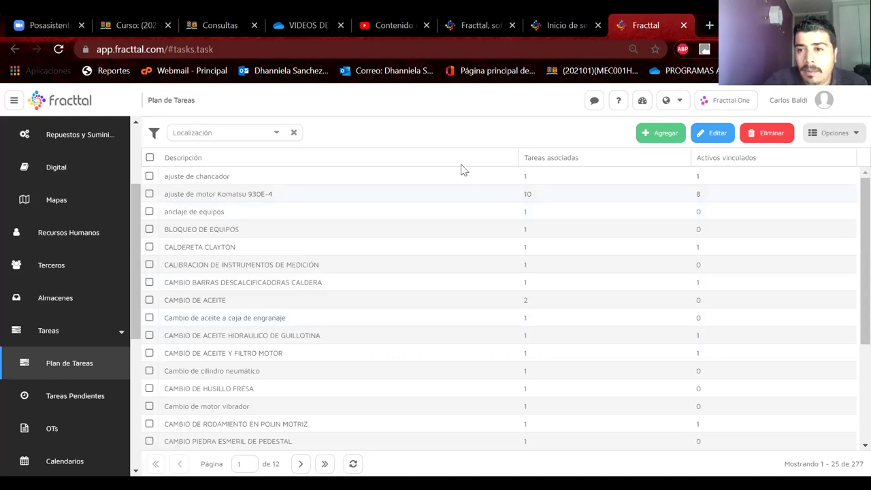
click(453, 194)
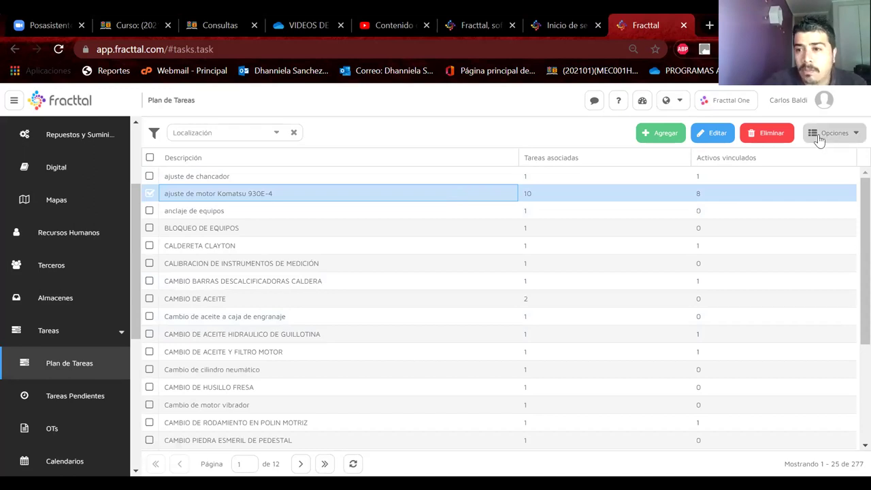
right_click(710, 194)
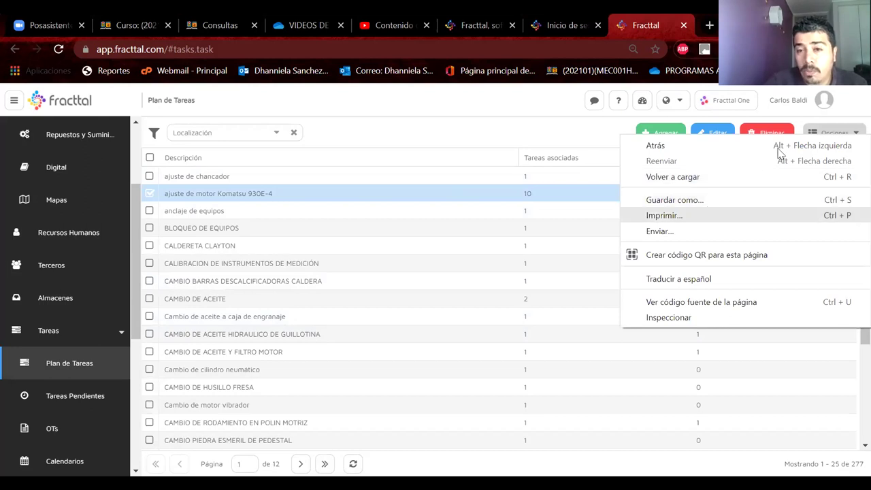
click(664, 215)
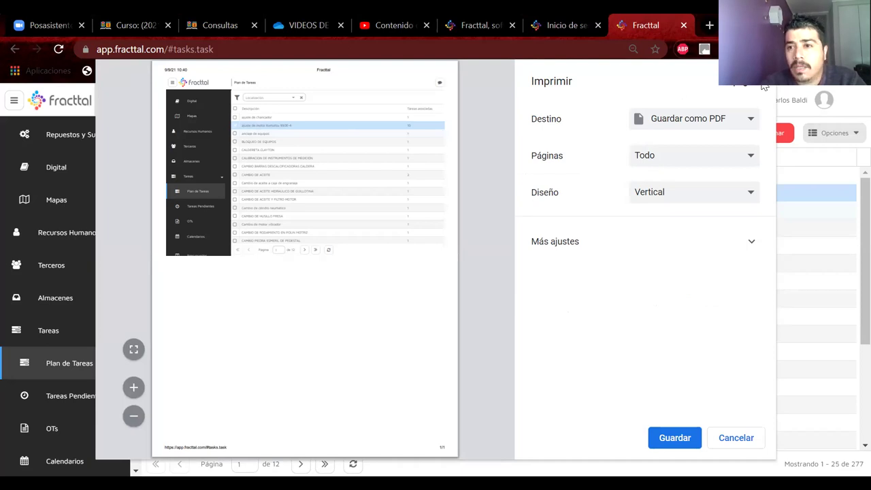
click(728, 439)
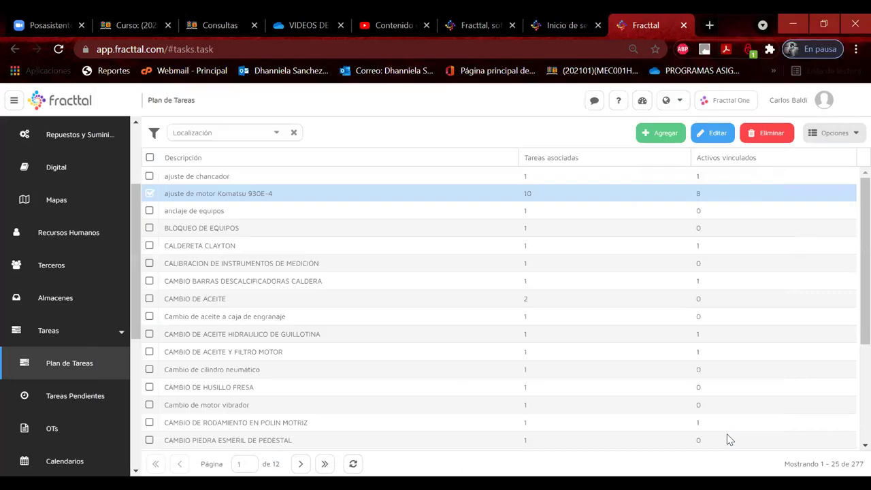
Select the ajuste de motor Komatsu 930E-4 plan and print it via Opciones > Imprimir.
click(151, 195)
click(826, 137)
click(815, 156)
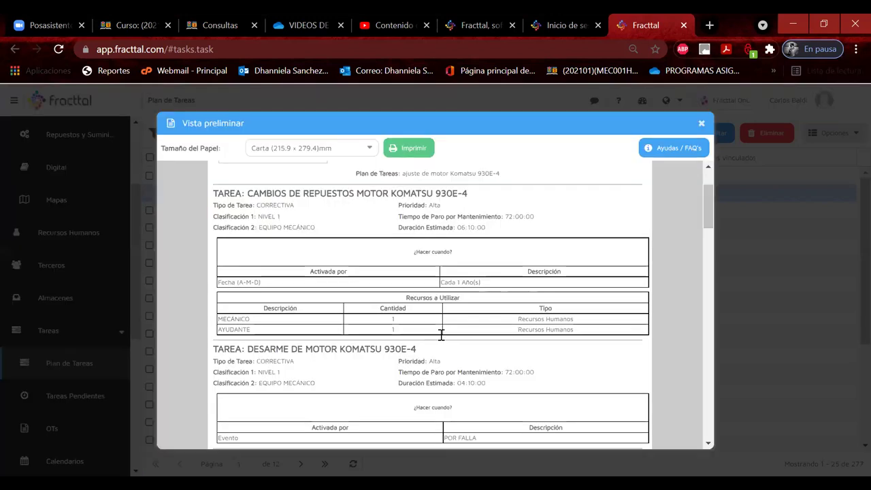
Scroll through the Vista preliminar to review it, then close the preview.
scroll(441, 337, down, 2)
scroll(441, 338, down, 1)
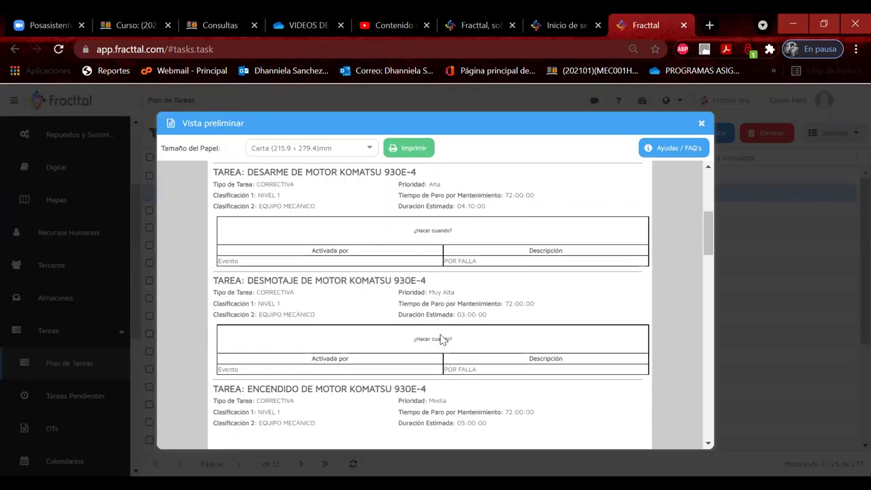
scroll(441, 338, down, 1)
scroll(441, 338, down, 1)
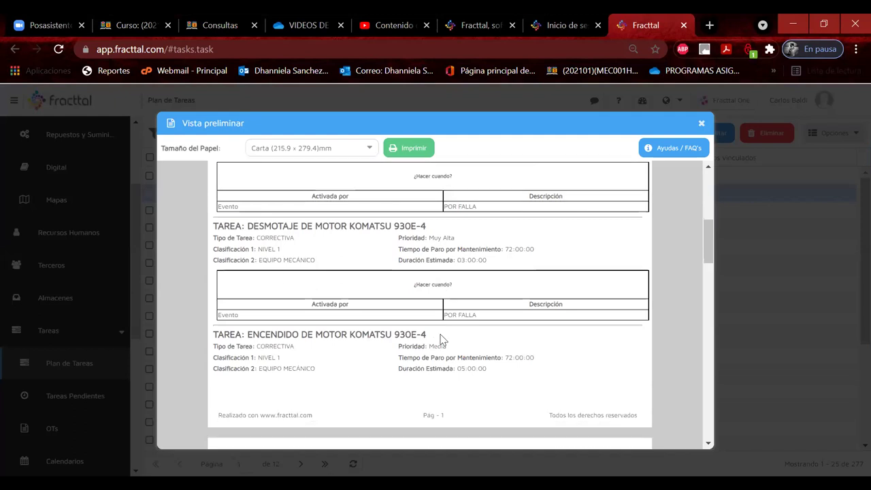
scroll(441, 338, down, 3)
scroll(440, 338, down, 1)
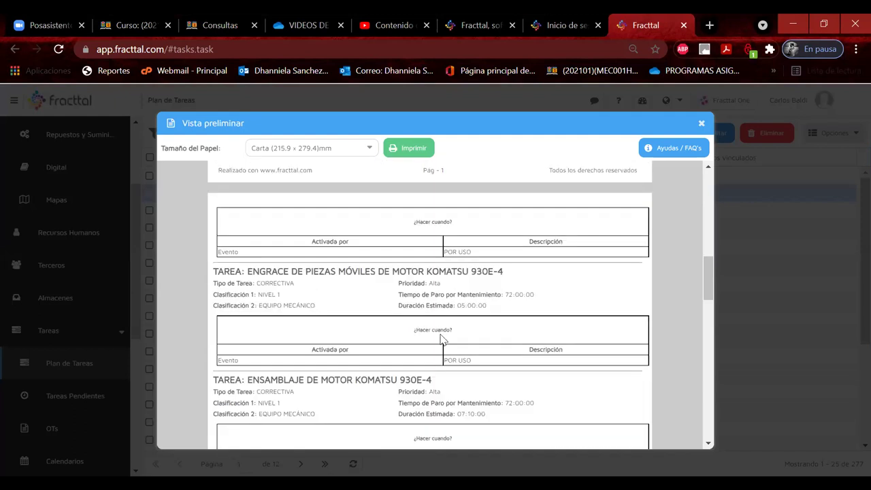
scroll(441, 338, down, 1)
scroll(441, 338, down, 4)
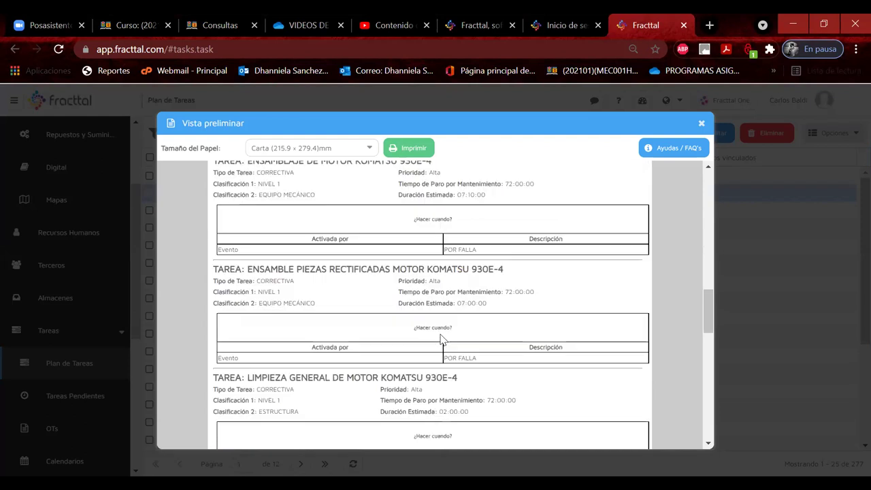
scroll(441, 335, down, 1)
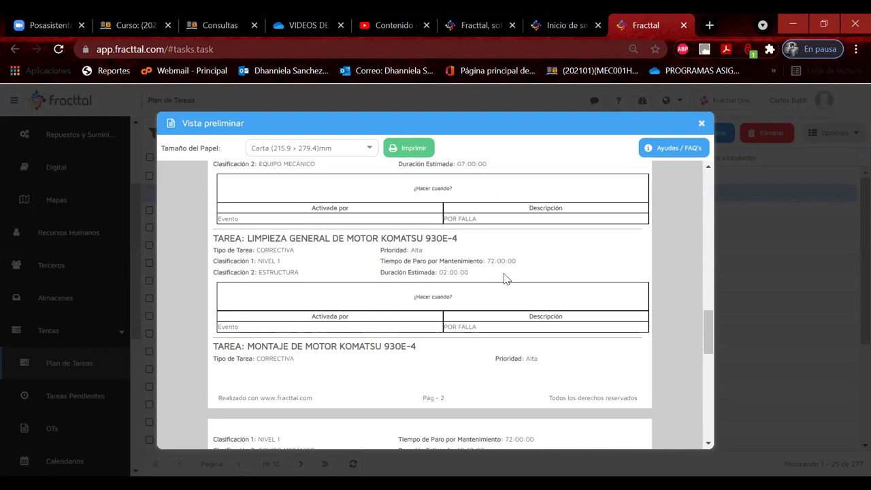
click(701, 123)
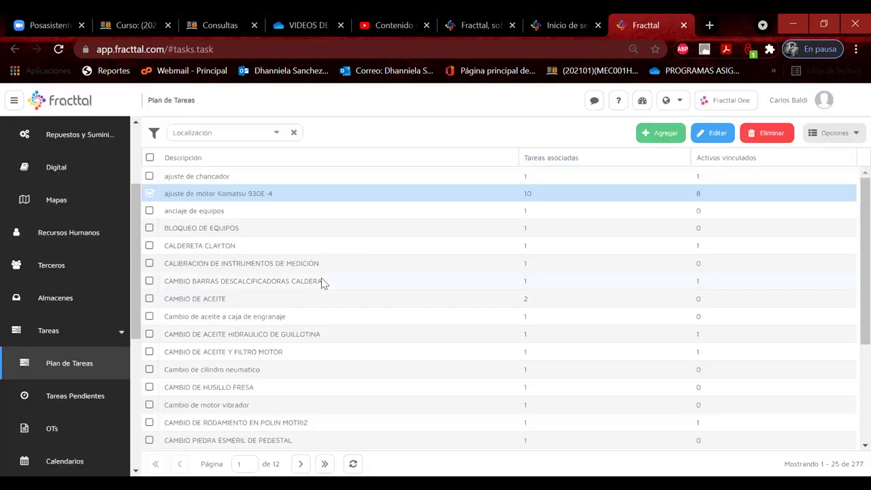
Swap the selection to CAMBIO DE ACEITE HIDRAULICO DE GUILLOTINA, preview its print, then close it.
click(150, 194)
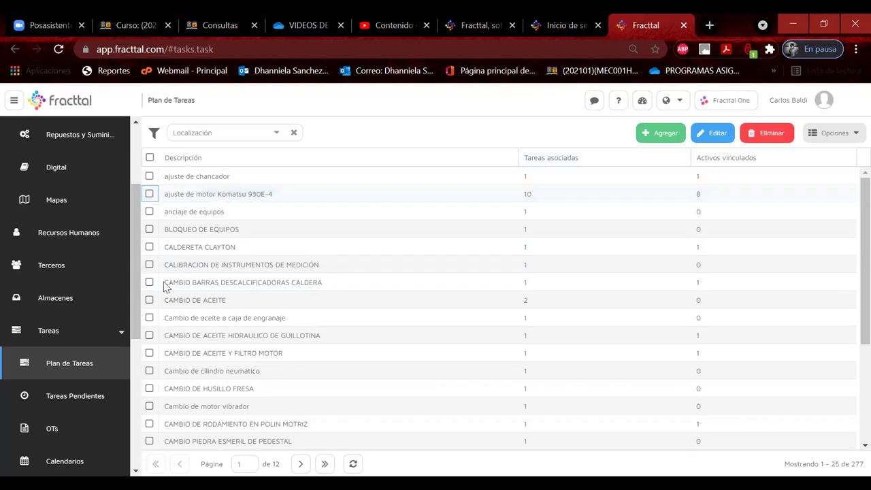
click(150, 335)
click(853, 136)
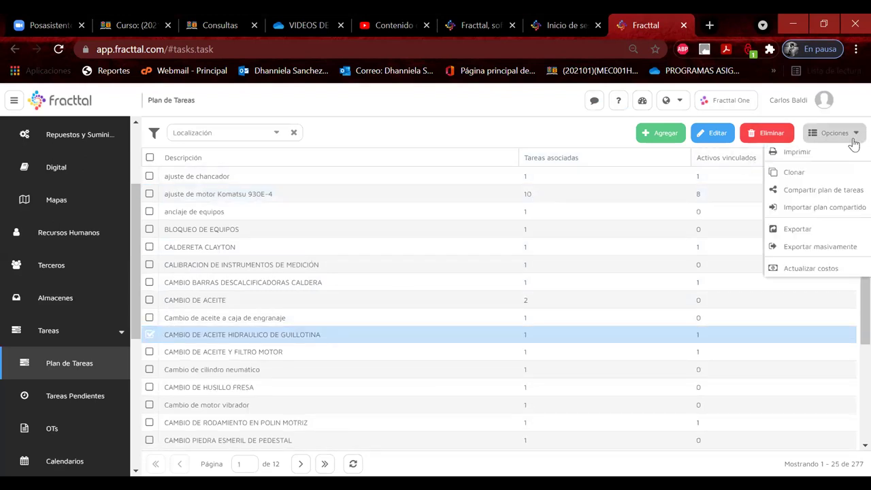
click(831, 152)
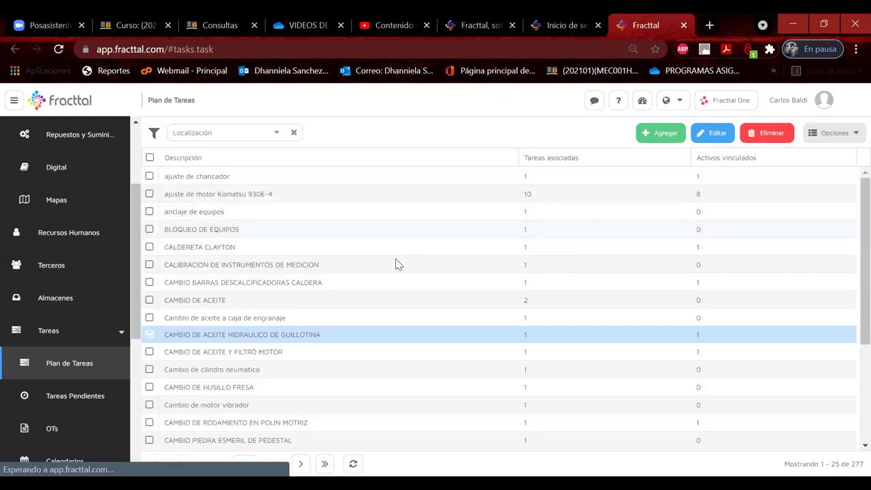
click(437, 330)
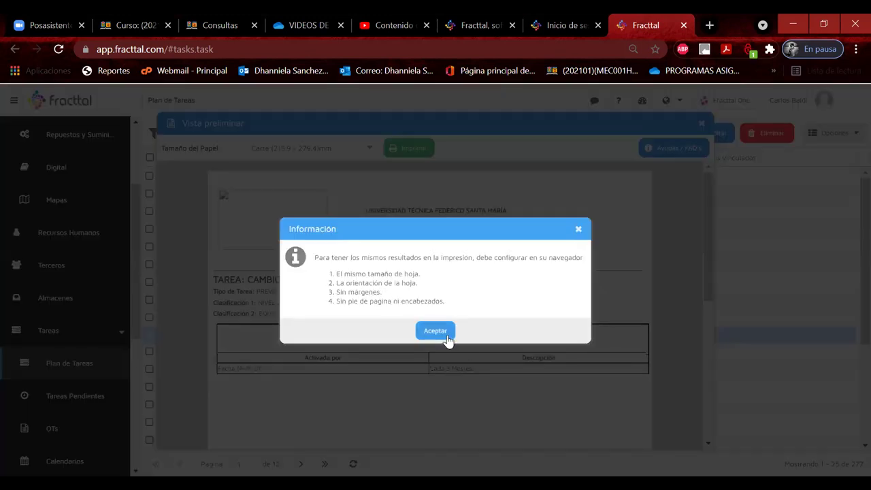
click(701, 125)
scroll(217, 345, down, 4)
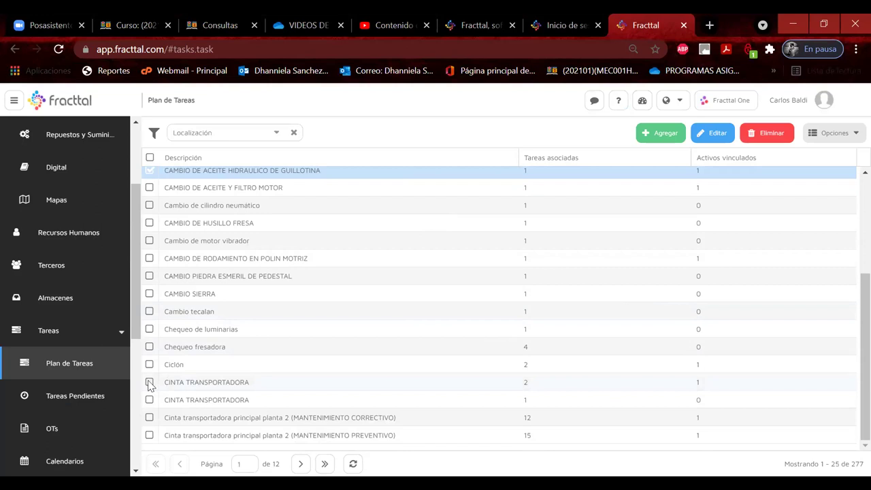
Also select Cinta transportadora principal planta 2 (MANTENIMIENTO CORRECTIVO) and open the print preview.
click(149, 417)
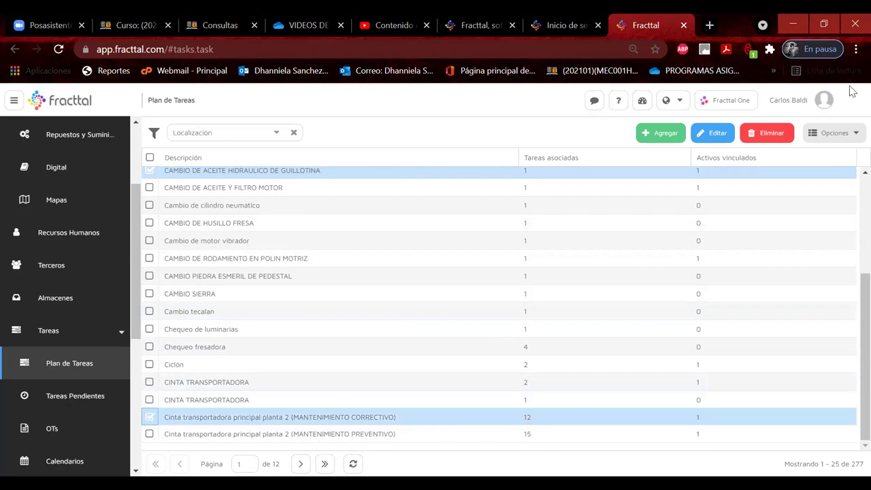
click(851, 132)
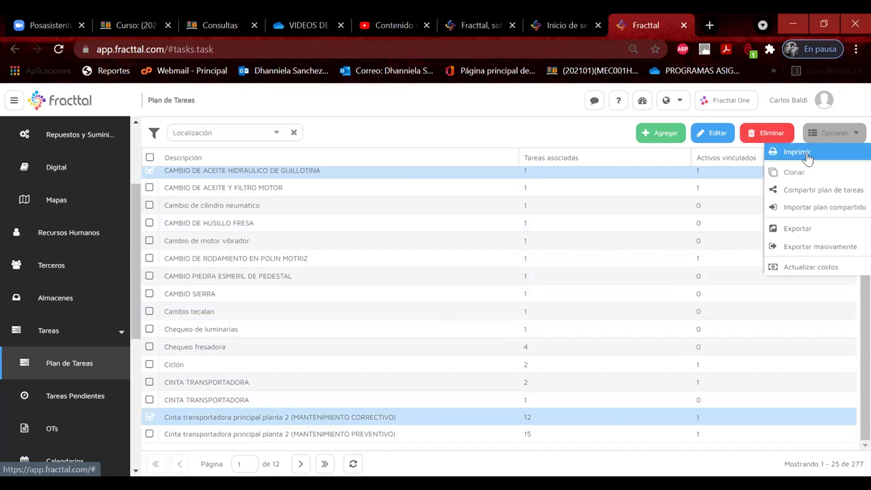
click(807, 153)
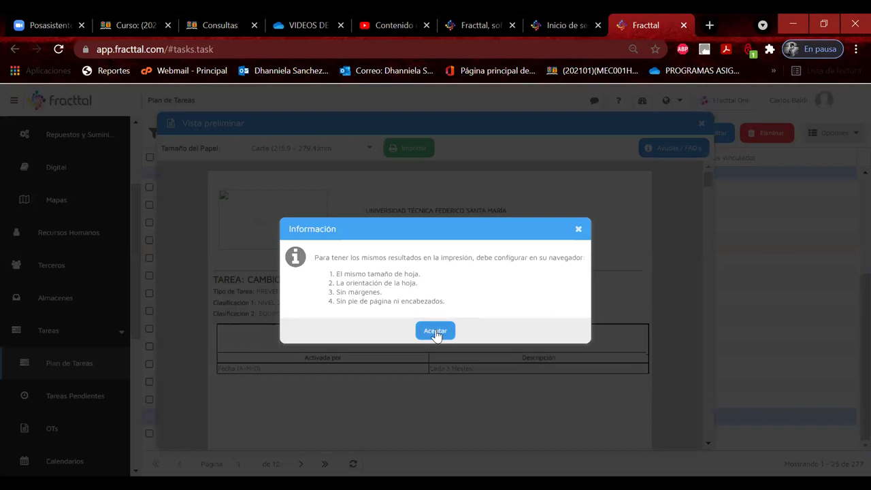
click(441, 331)
Highlight the first subtask's procedure, polin installation text and 'los pernos de montaje'.
scroll(551, 289, down, 10)
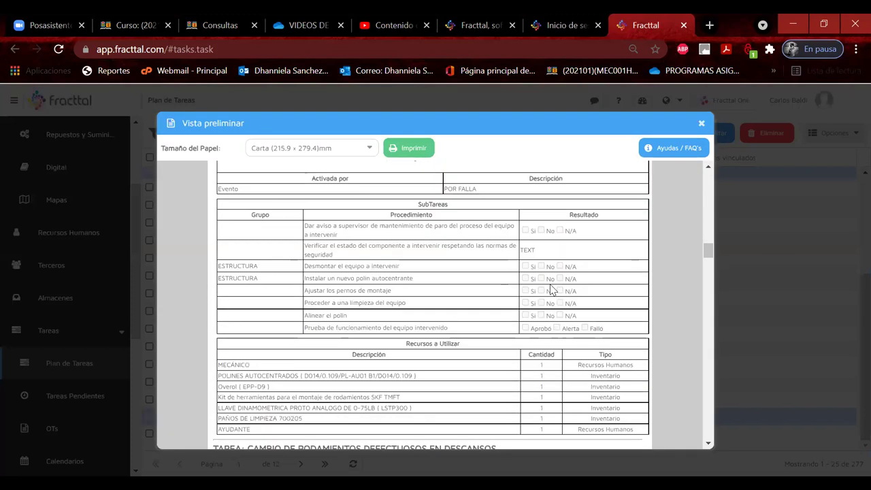
scroll(551, 288, up, 1)
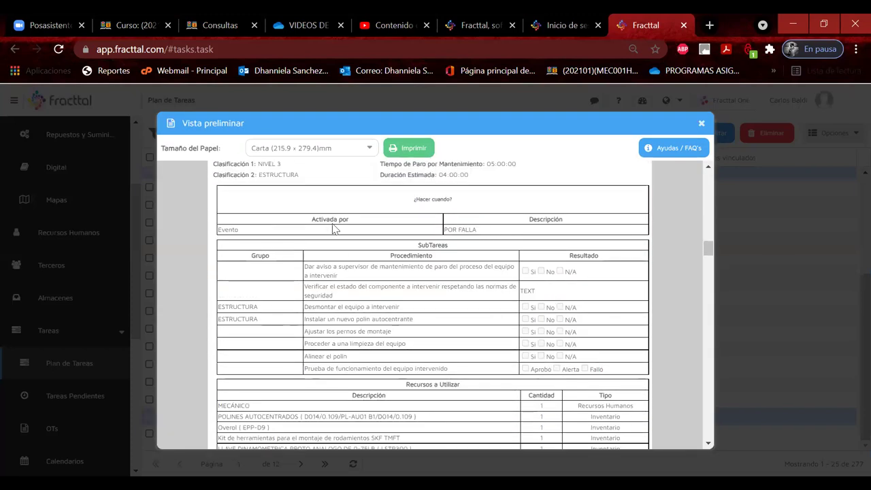
scroll(331, 223, up, 1)
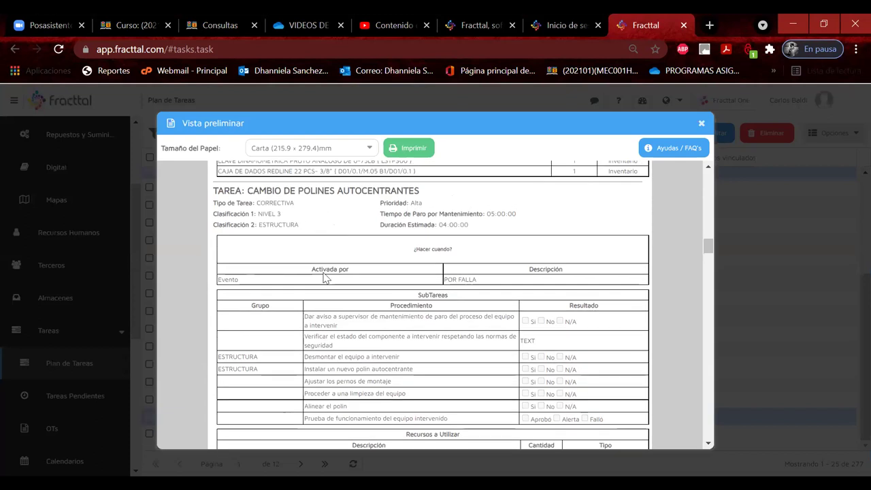
drag(320, 317, 401, 365)
drag(312, 368, 417, 373)
drag(325, 381, 393, 383)
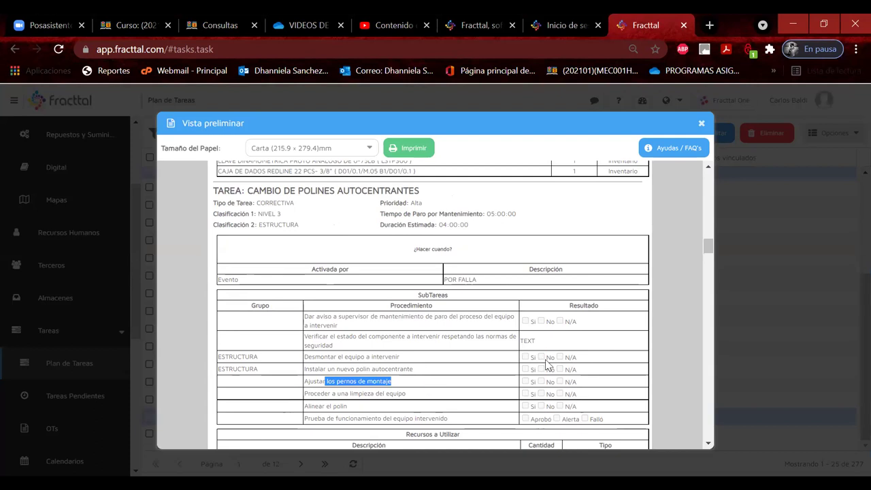
Scroll down and highlight the CAMBIO DE RODILLO EN POLINES DE RETORNO title.
scroll(547, 365, down, 2)
drag(548, 364, 546, 401)
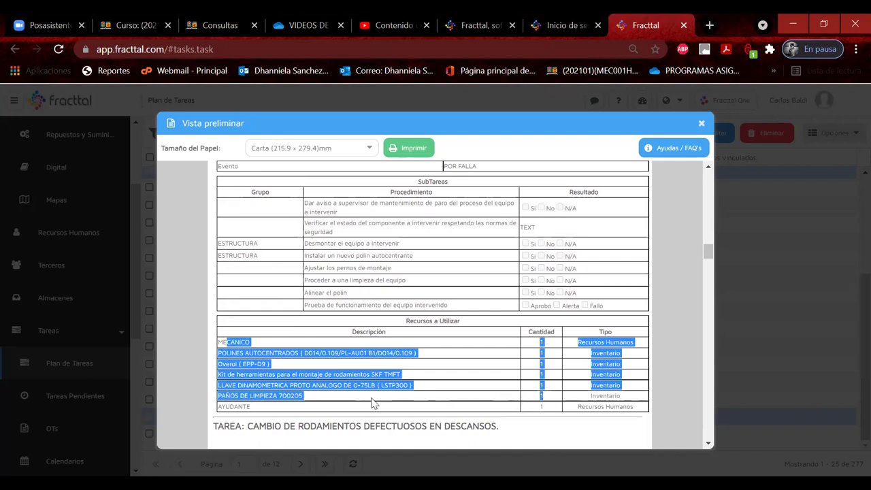
scroll(372, 403, down, 5)
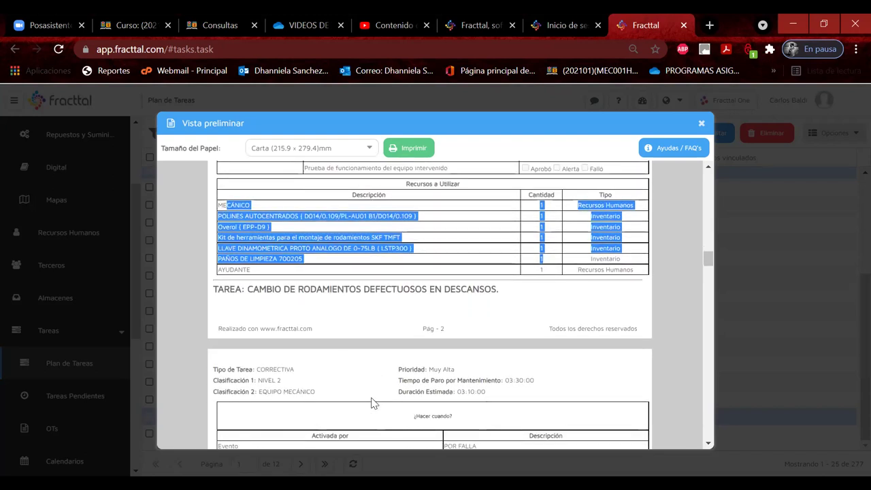
scroll(372, 402, down, 4)
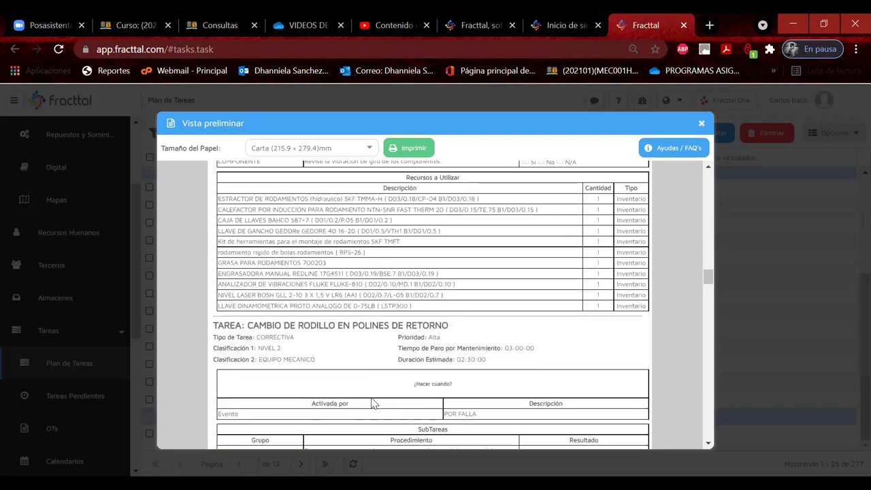
drag(258, 290, 468, 291)
Highlight the resources from AYUDANTE to RODILLOS 700206, then close the preview.
scroll(428, 371, down, 2)
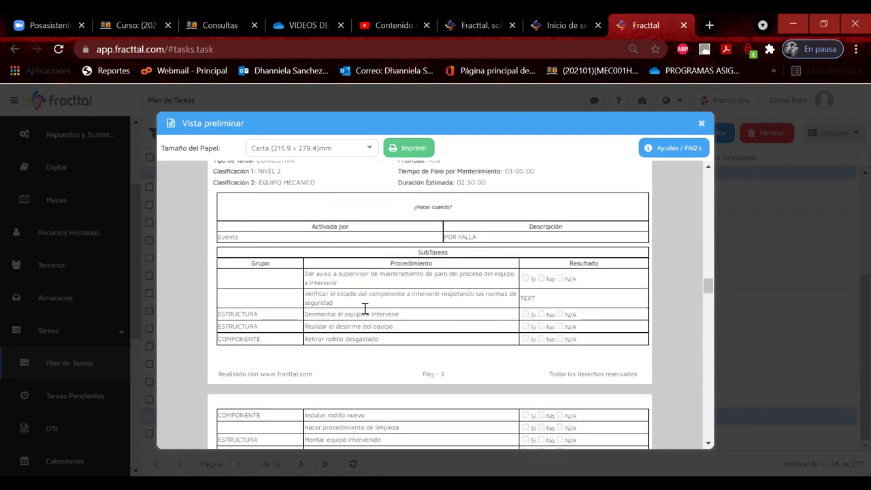
drag(340, 283, 354, 334)
scroll(354, 333, down, 2)
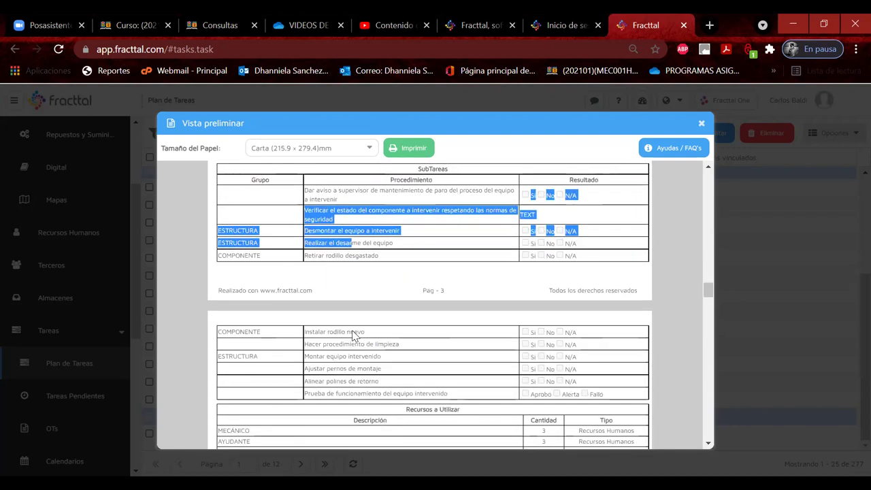
drag(319, 300, 323, 326)
scroll(323, 327, down, 2)
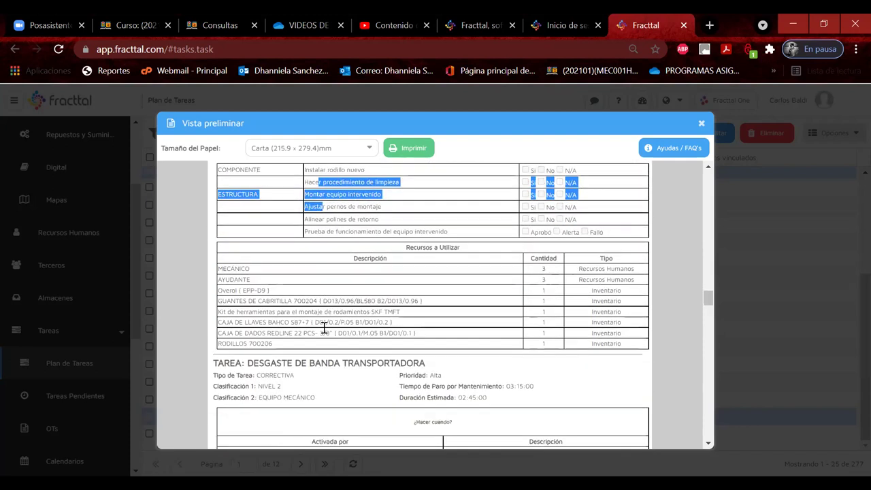
drag(229, 261, 392, 334)
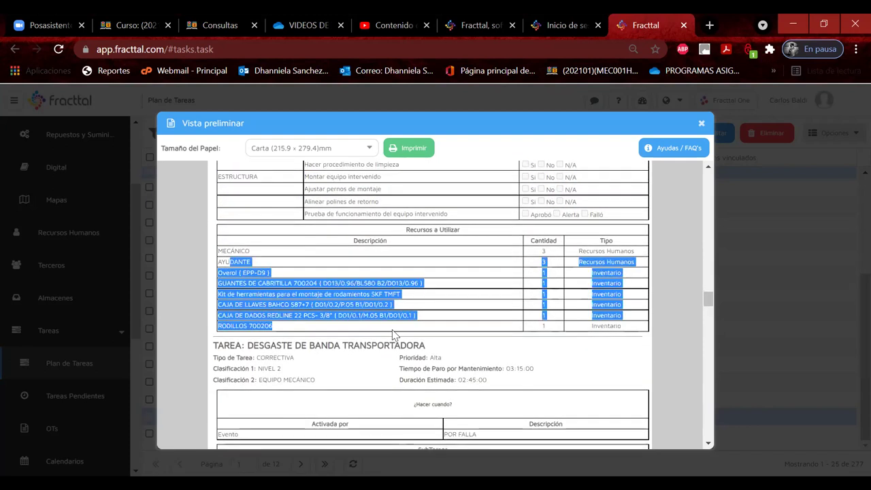
click(701, 127)
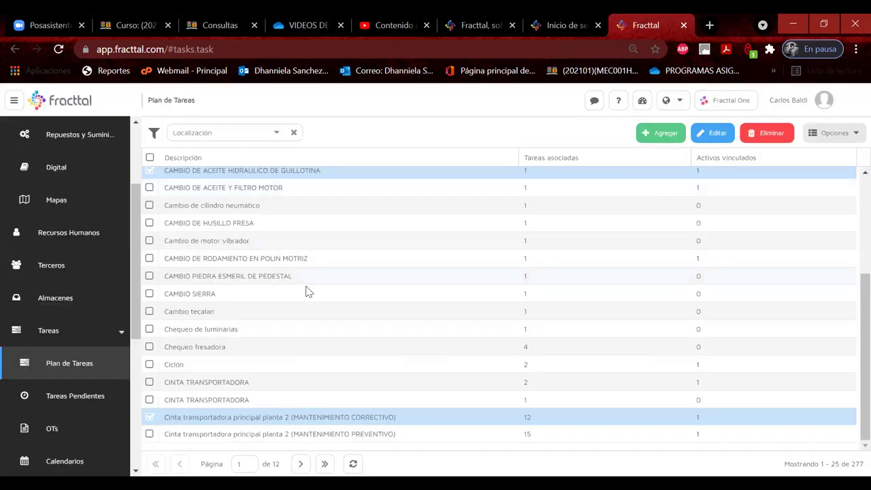